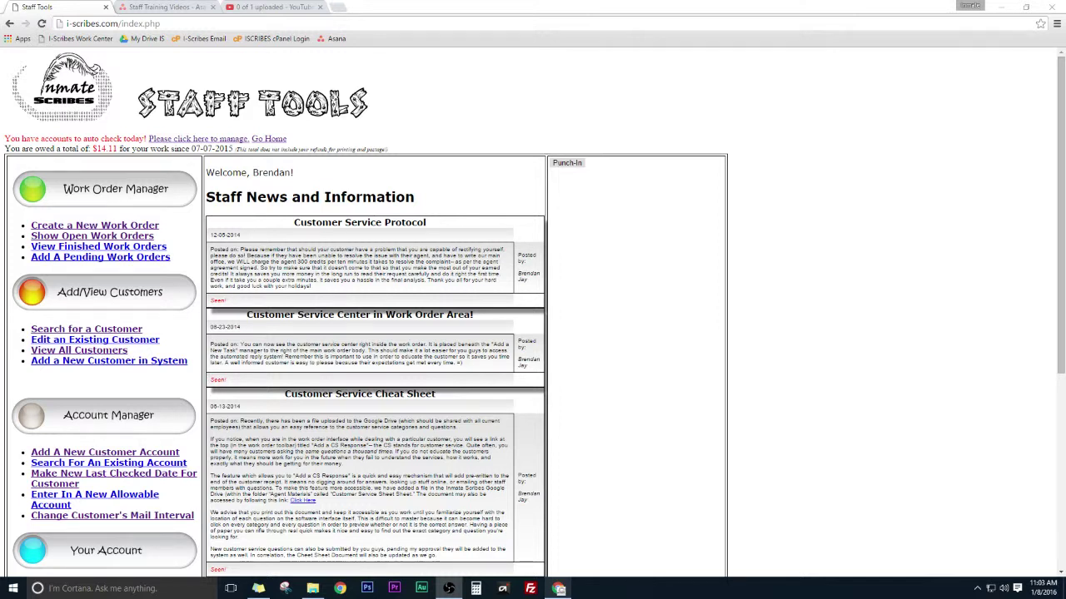
Step: Open the test account's open work order and view the customer's active accounts in a new tab
click(114, 238)
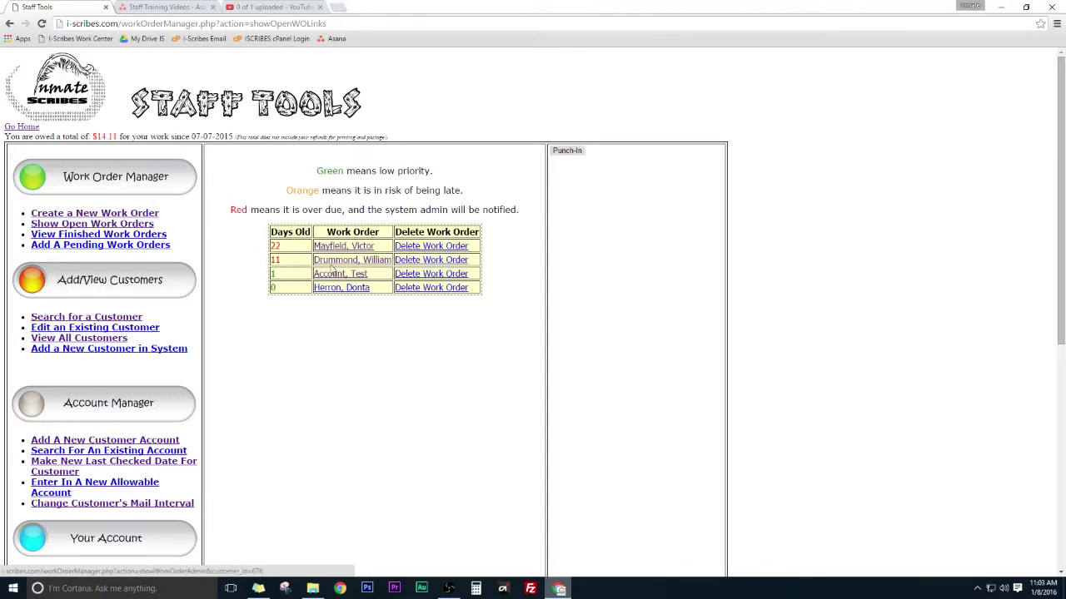
click(334, 278)
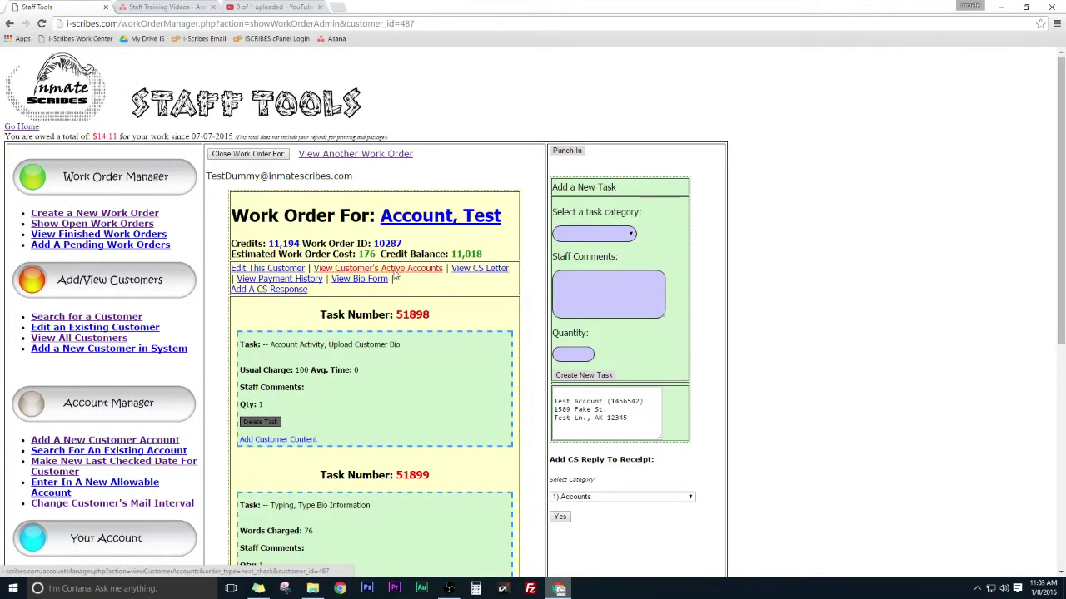
right_click(403, 278)
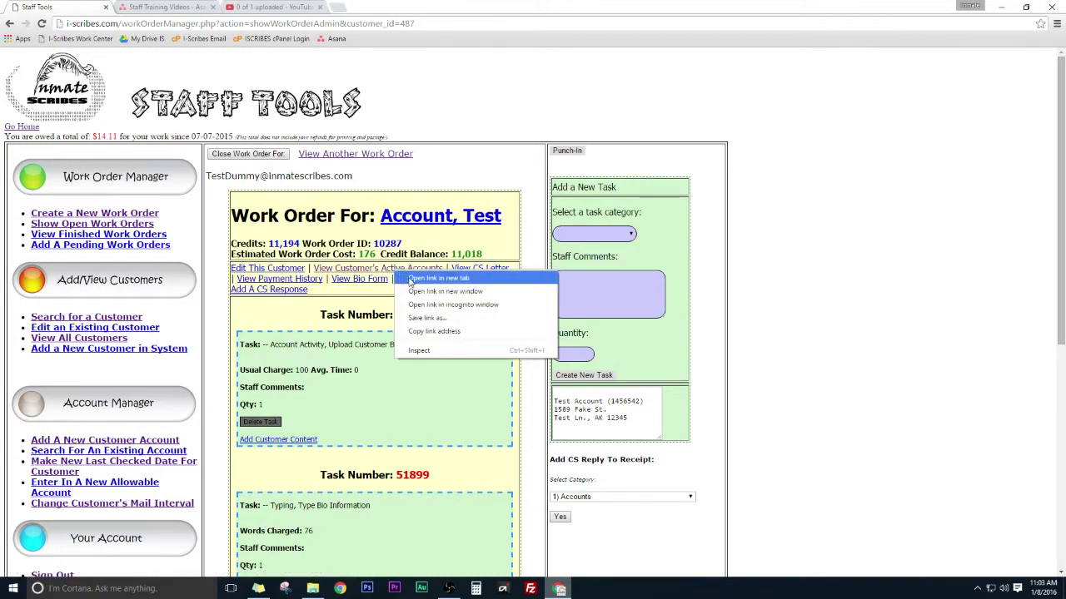
click(439, 279)
key(ctrl+Tab)
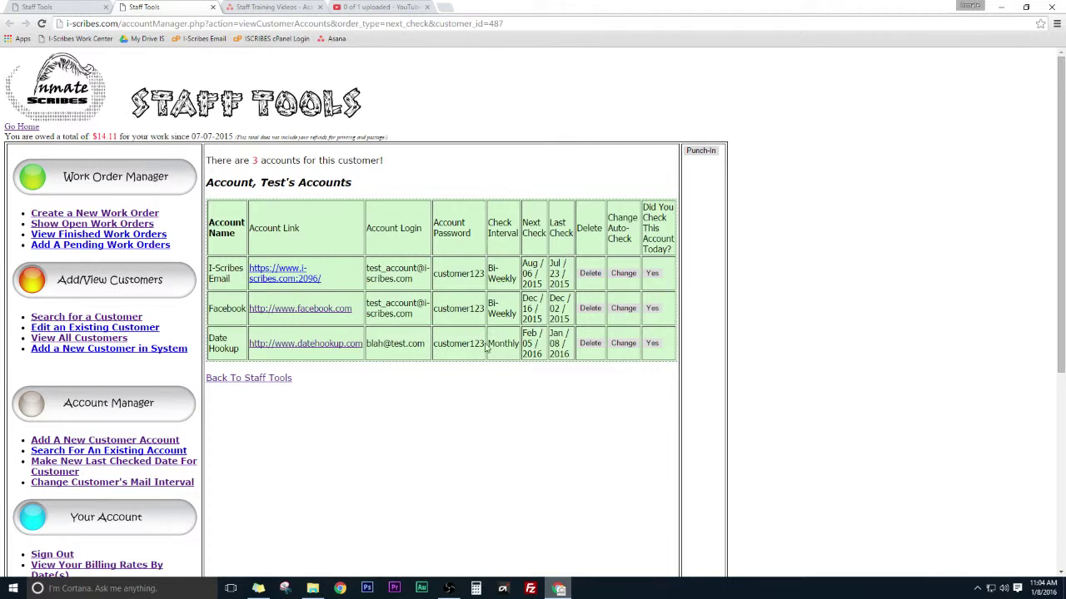
Step: Examine the last check and next check dates of the Date Hookup account
drag(550, 333, 571, 357)
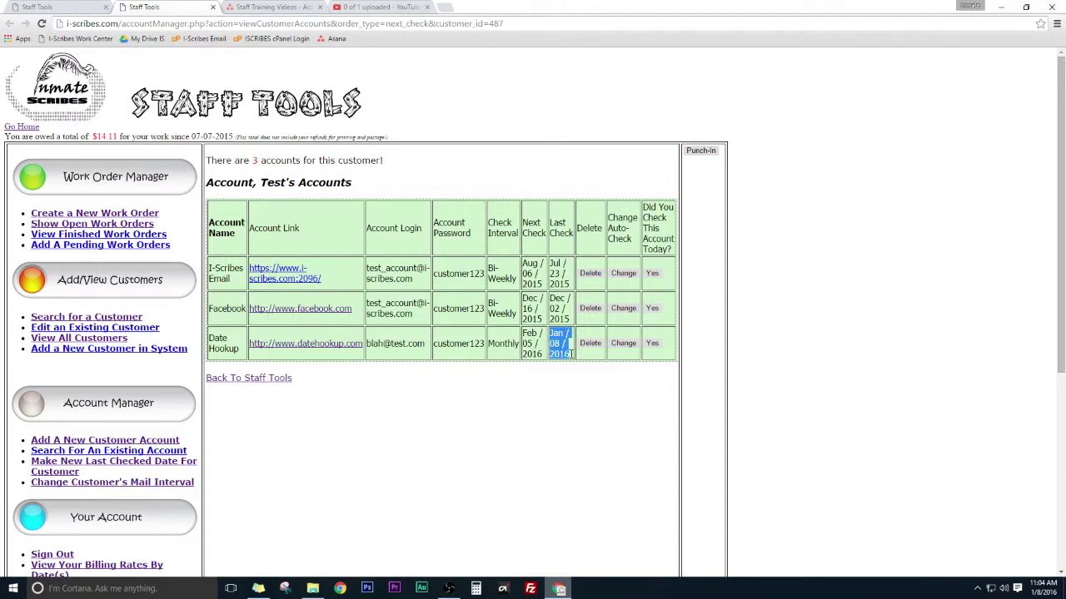
drag(522, 332, 545, 358)
click(600, 393)
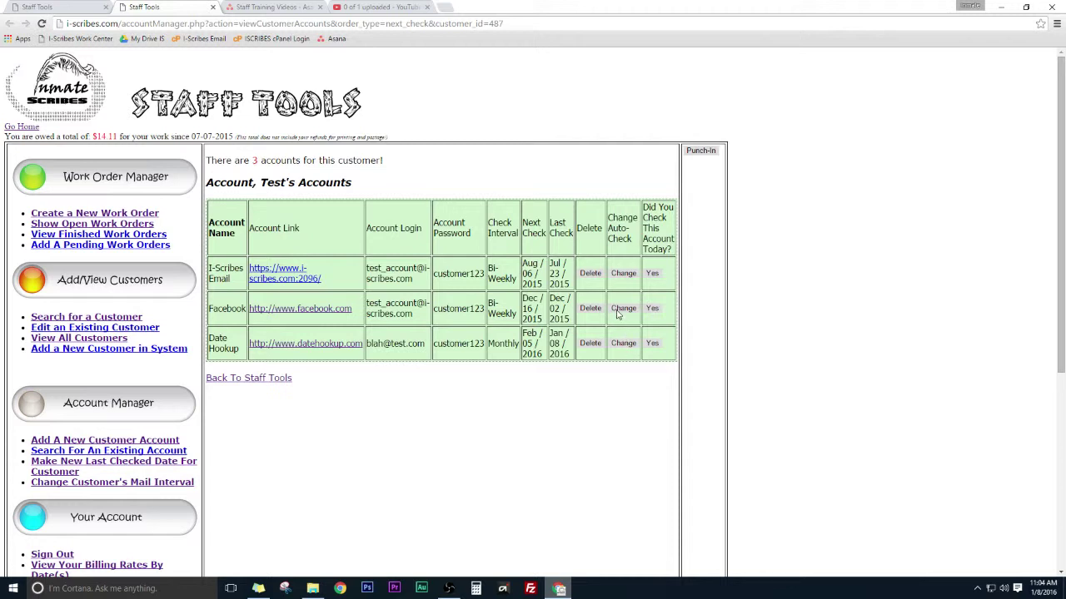
Step: Set the I-Scribes Email account's check interval to On Request (0), reload the page, and mark the account as checked today
click(623, 273)
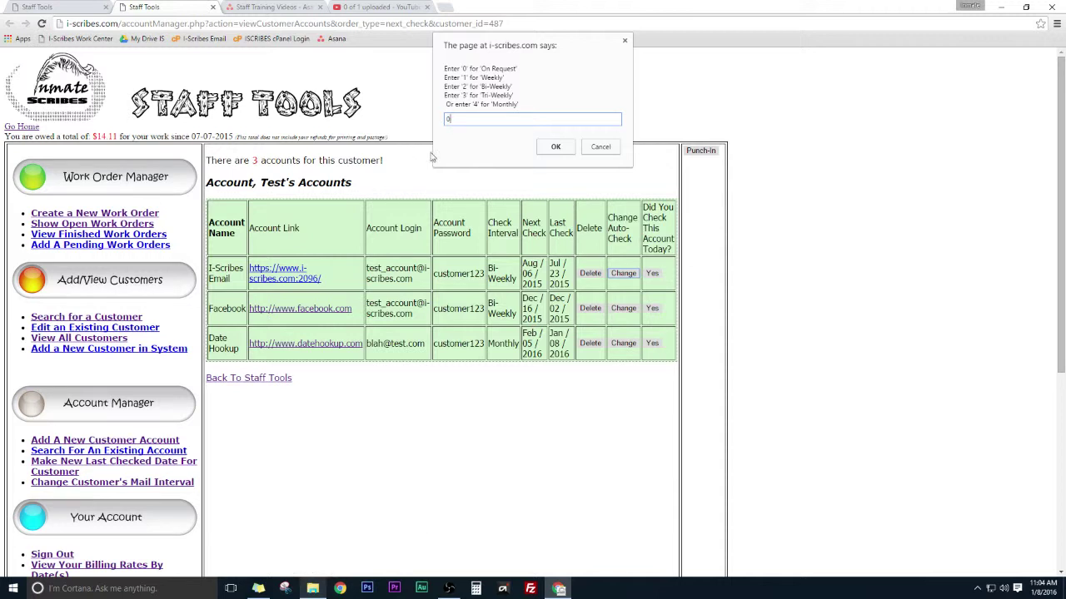
click(556, 147)
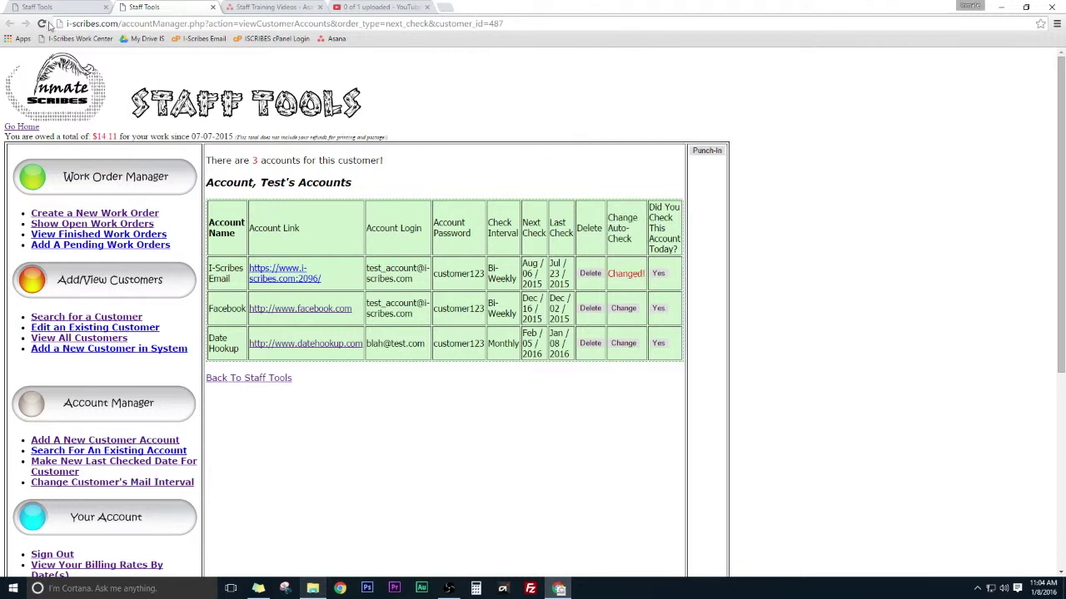
click(42, 23)
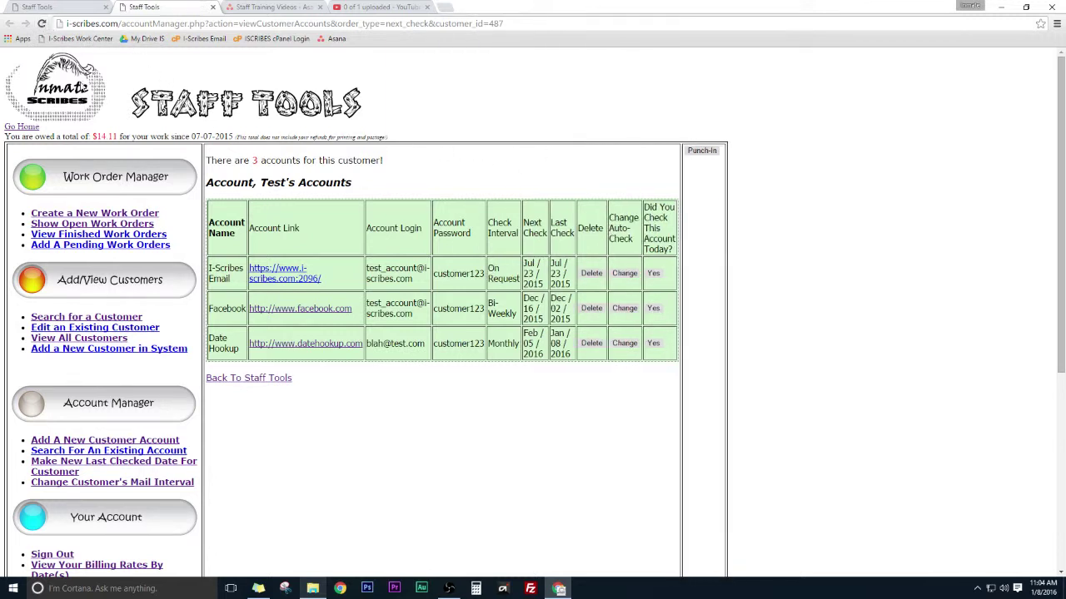
click(655, 277)
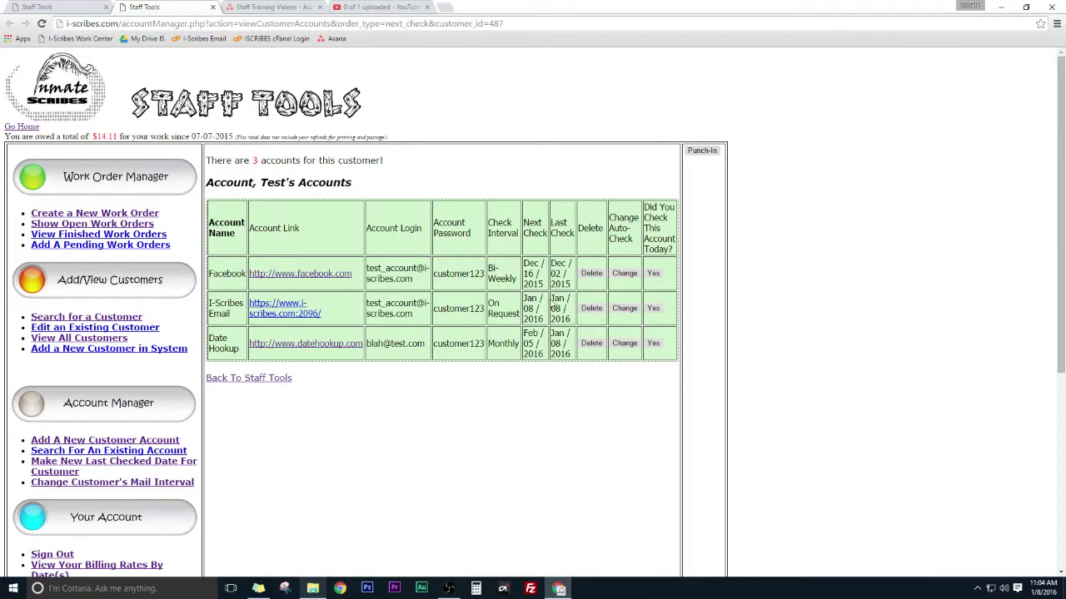
Step: Examine the I-Scribes Email account's last check date, next check date and check interval
drag(553, 308, 570, 324)
click(569, 323)
drag(525, 298, 546, 326)
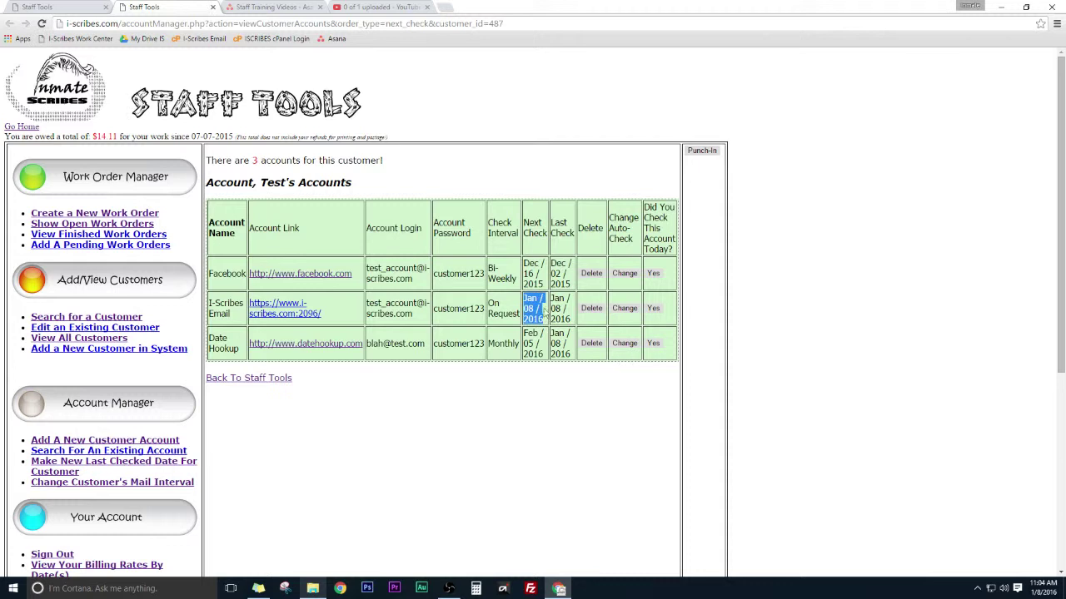
drag(491, 303, 521, 317)
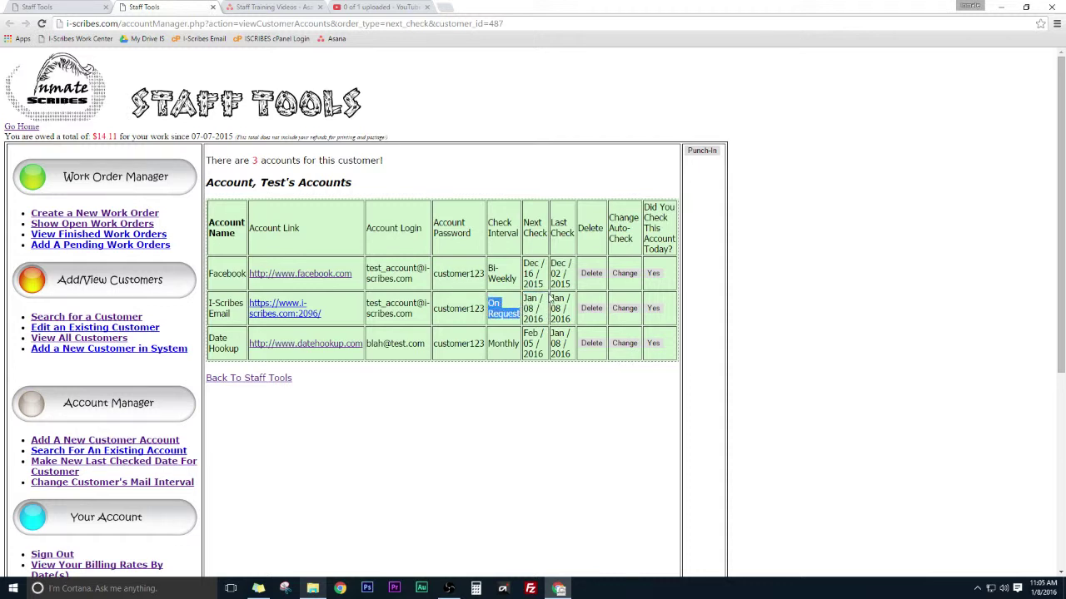
double_click(527, 308)
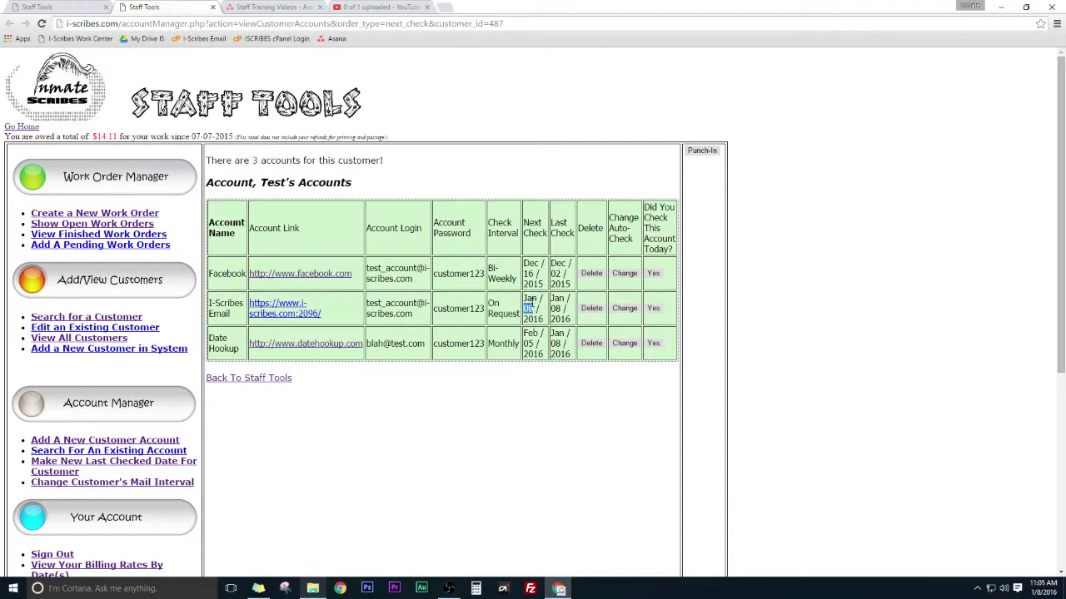
drag(528, 297, 544, 315)
drag(368, 303, 522, 313)
double_click(504, 313)
click(504, 313)
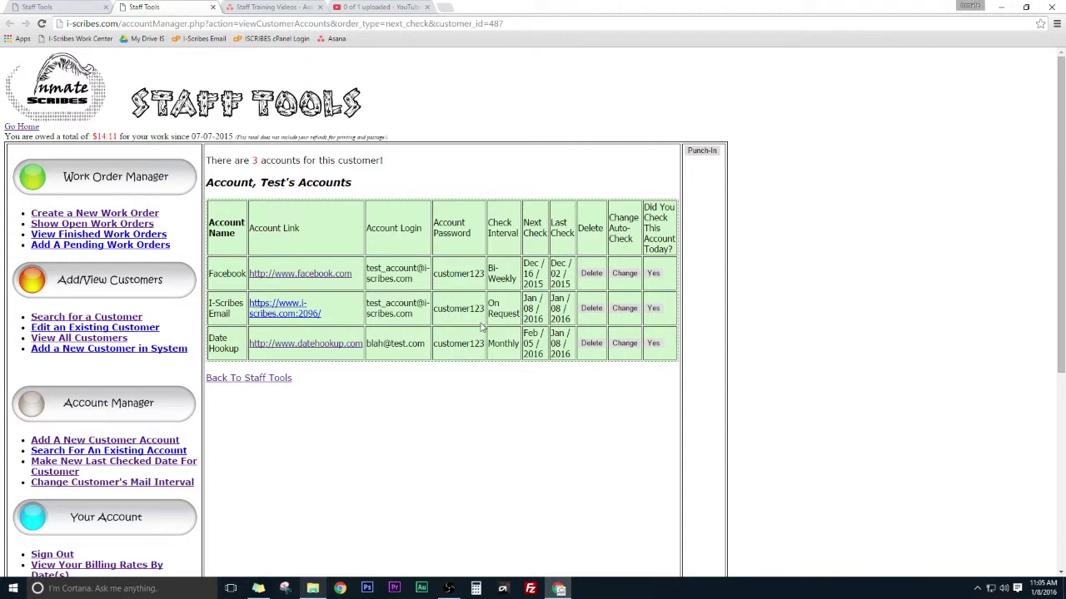
Step: Return to the Staff Tools home page and open the list of accounts to auto check in a new tab
click(33, 130)
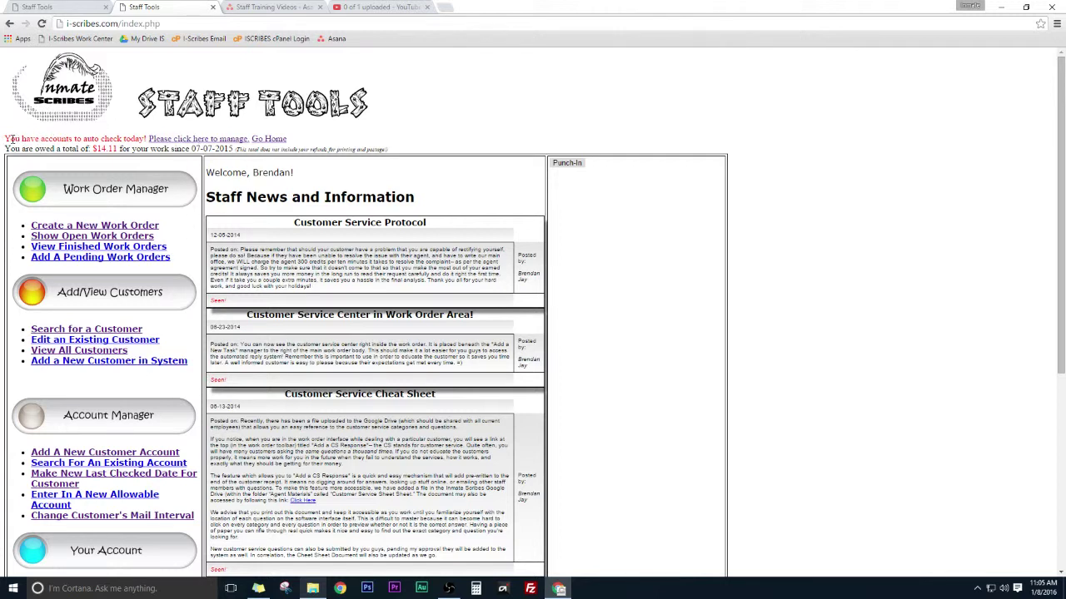
right_click(158, 142)
click(190, 146)
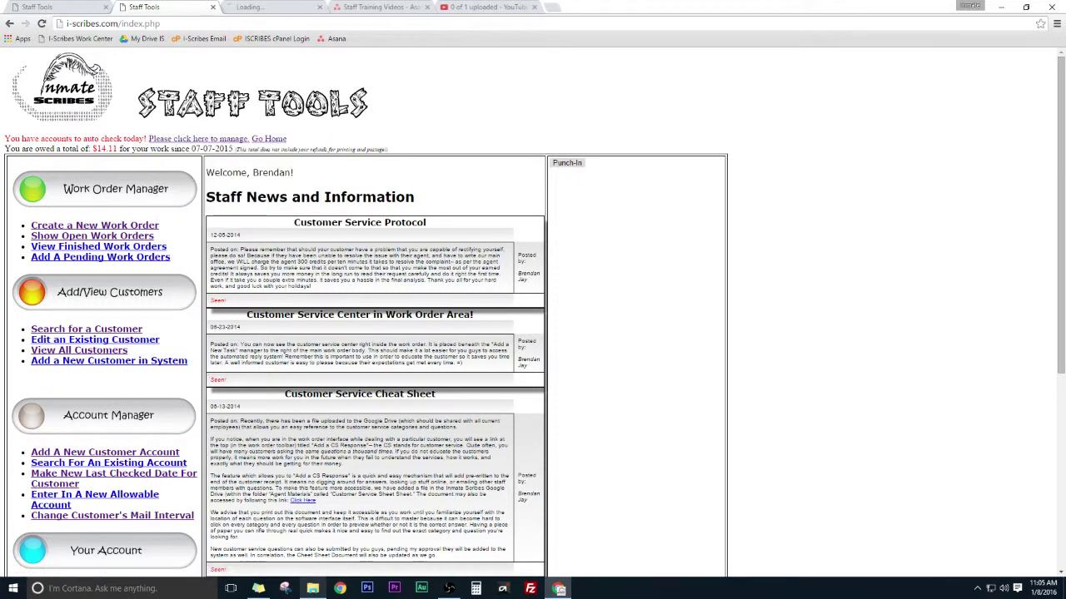
click(266, 7)
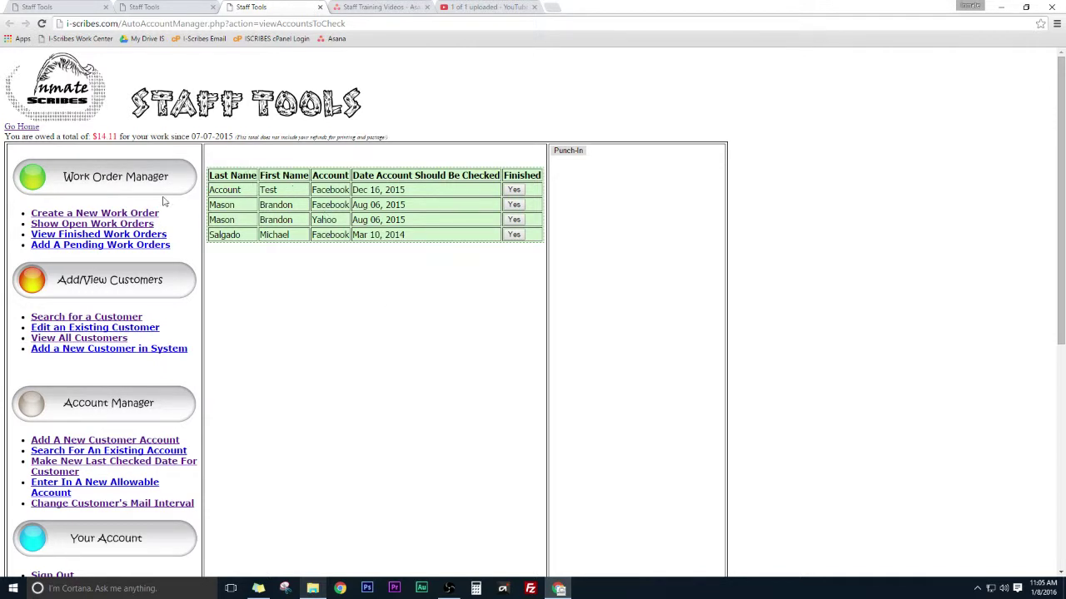
Step: Close the home page tab and reopen the customer's active accounts from the work order in a new tab
click(133, 5)
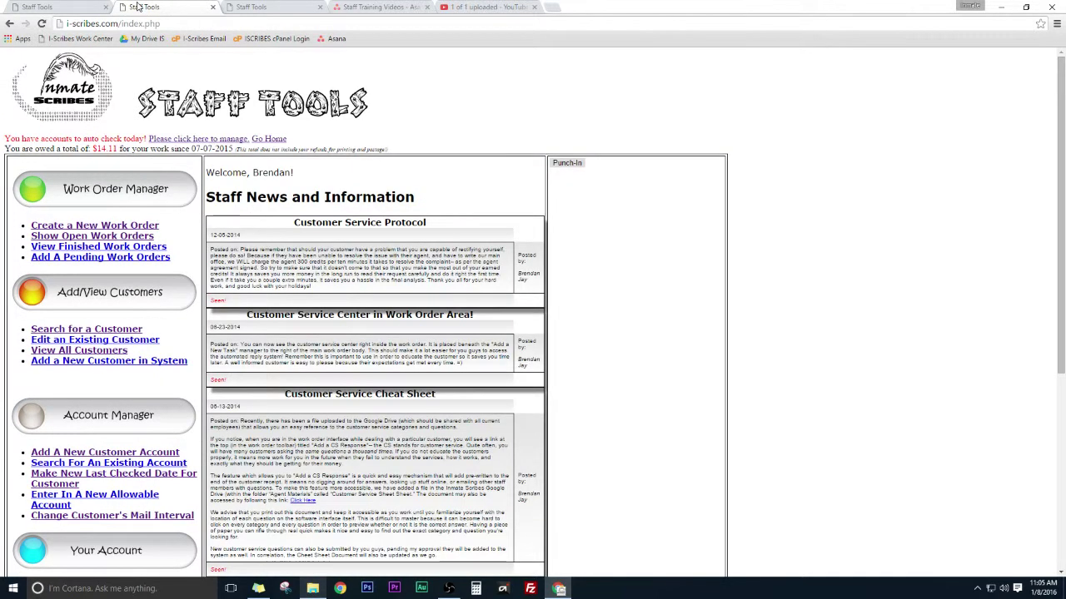
click(214, 8)
click(239, 186)
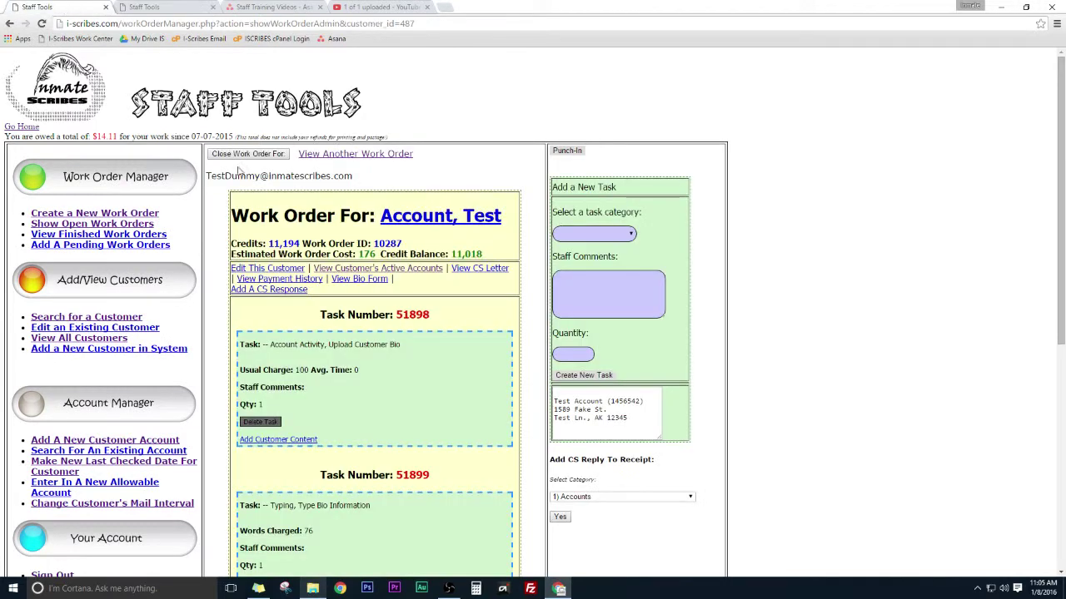
right_click(340, 268)
click(375, 276)
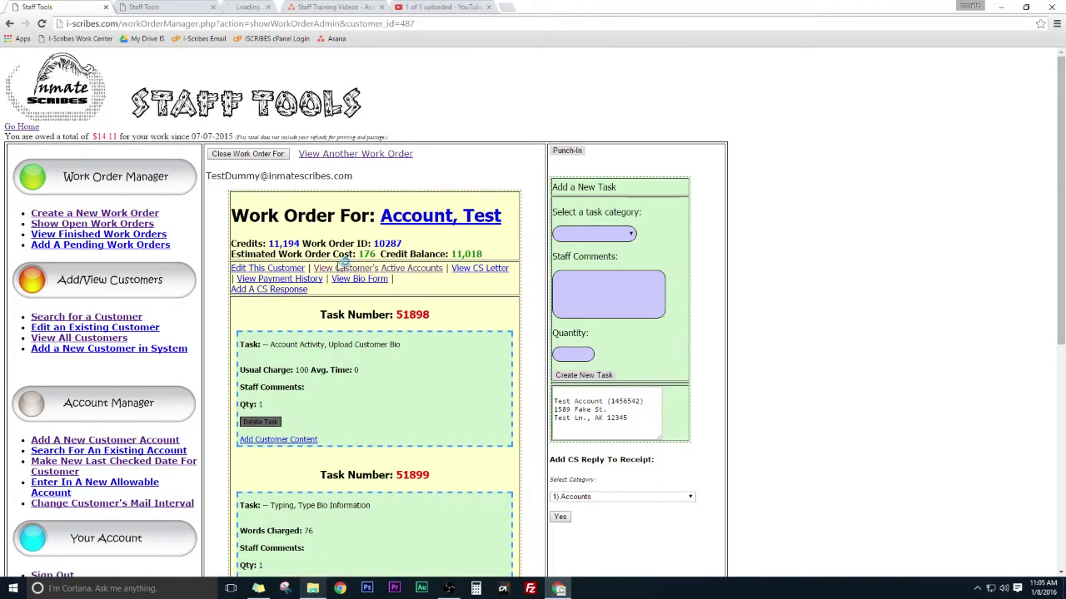
click(293, 10)
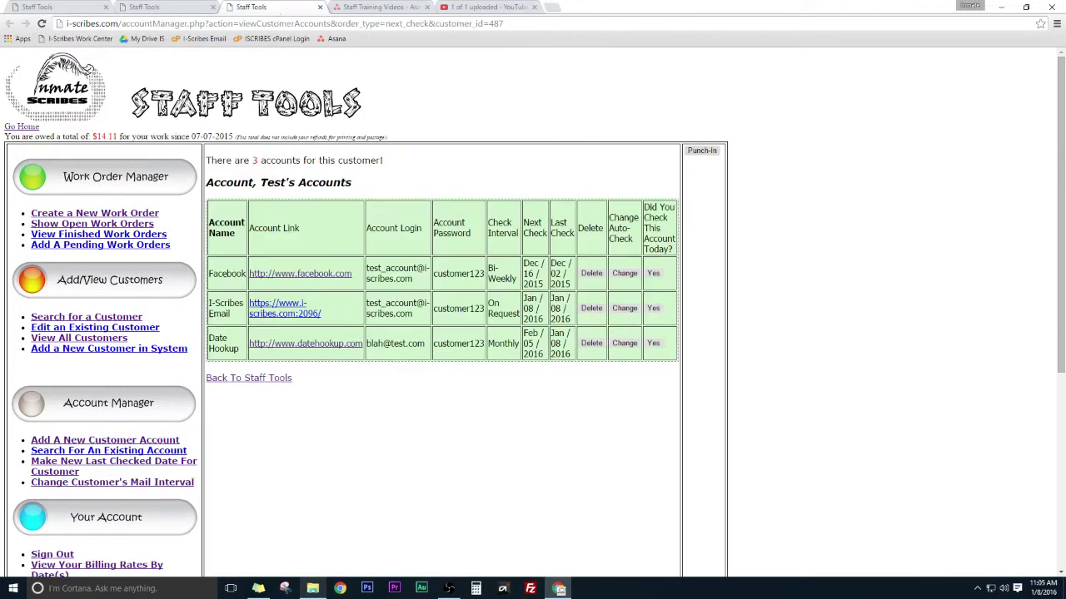
Step: Open the customer's Facebook account link in a new tab and view its login page
right_click(272, 280)
click(283, 283)
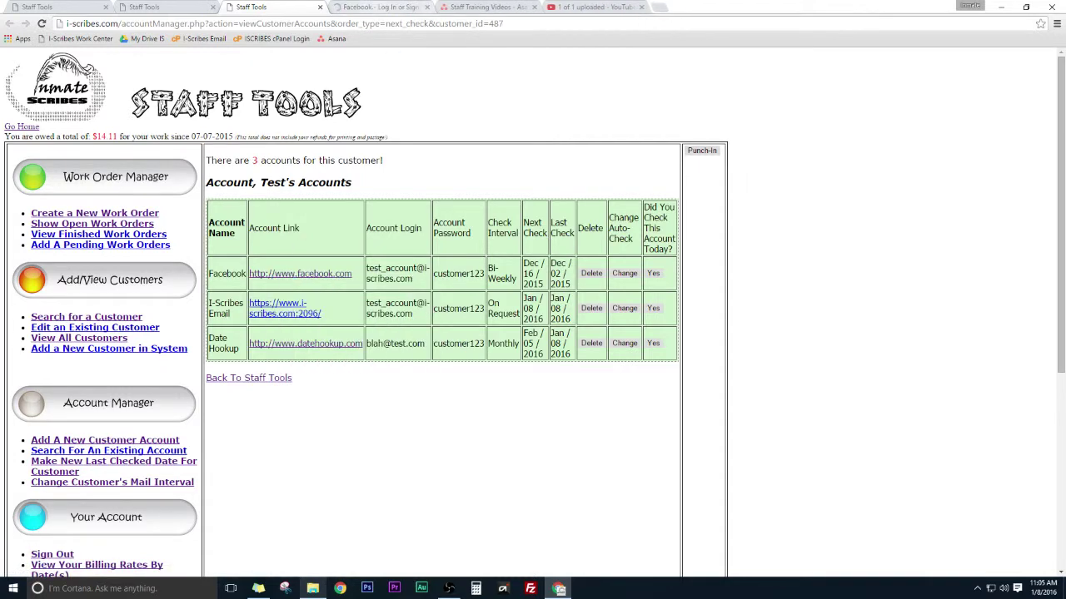
click(341, 8)
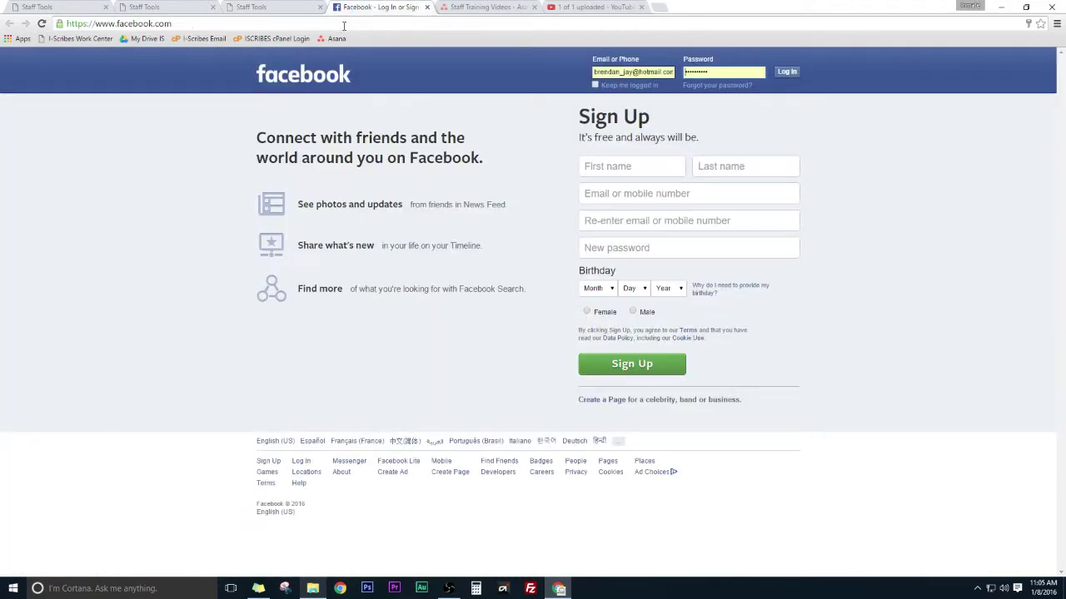
Step: In the work order's new task form, choose the Accounts category and the Auto Check Account task
click(59, 8)
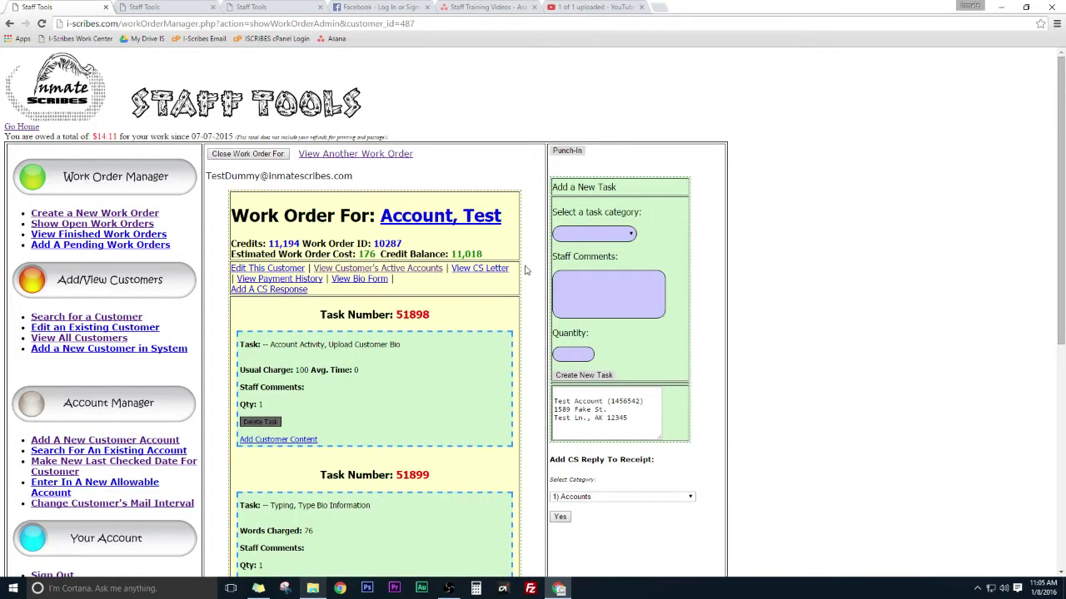
click(603, 236)
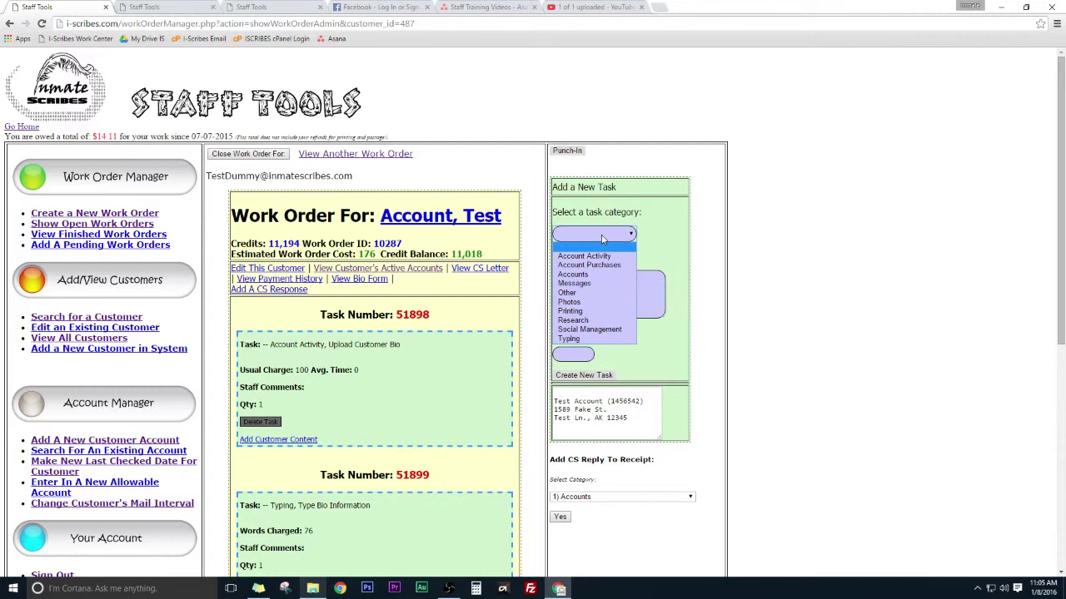
click(585, 275)
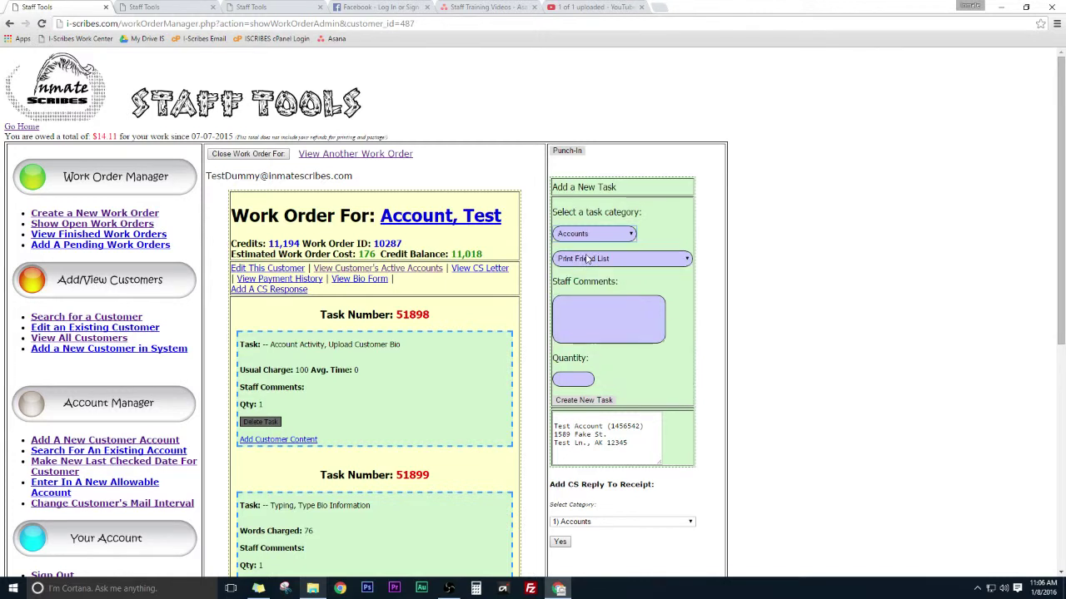
click(587, 260)
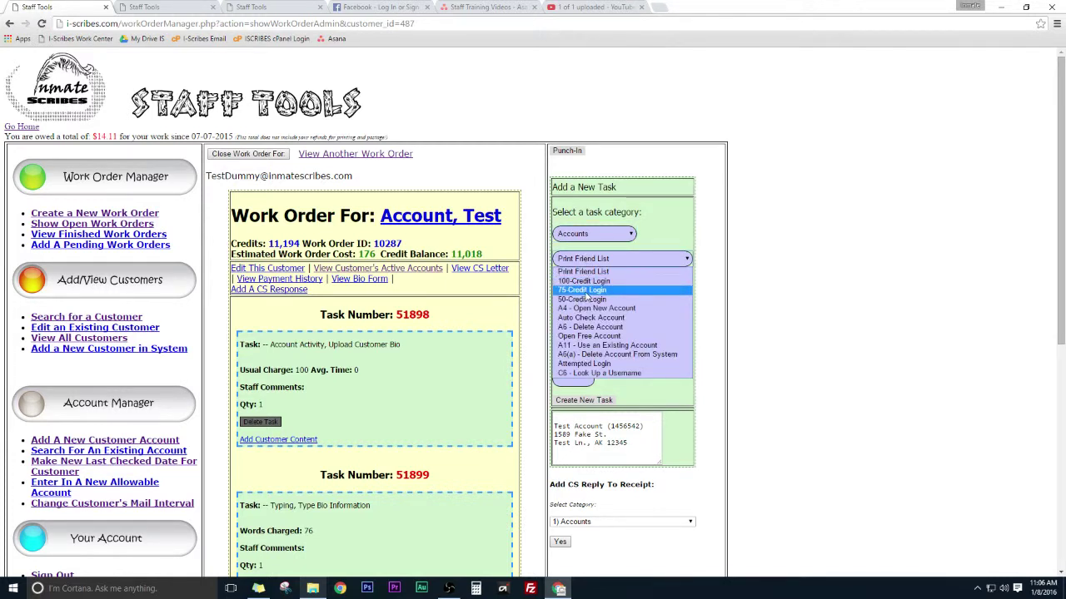
click(583, 272)
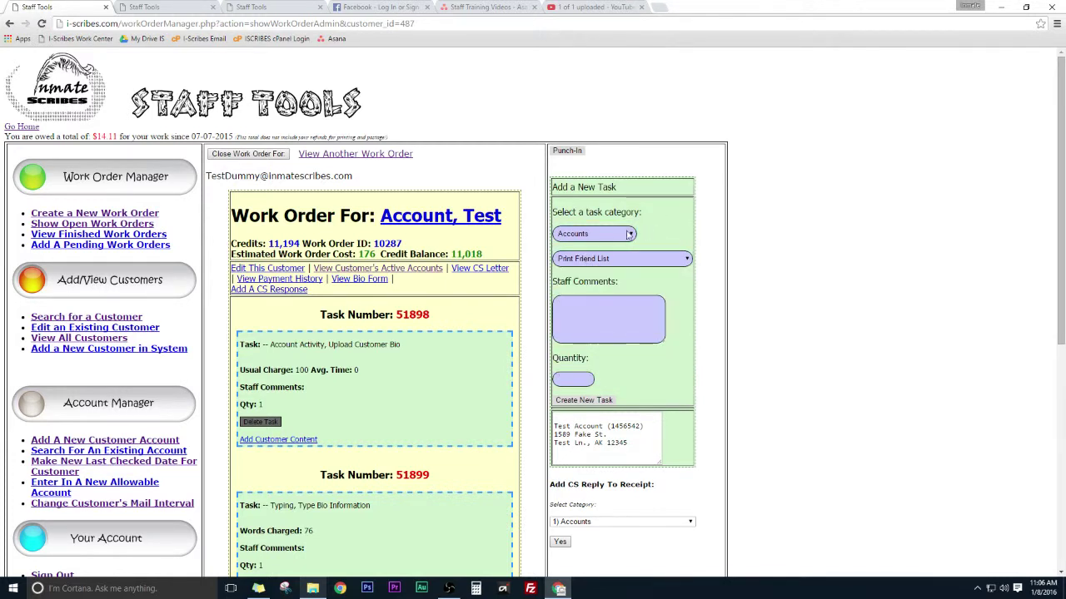
click(573, 236)
click(585, 275)
click(583, 260)
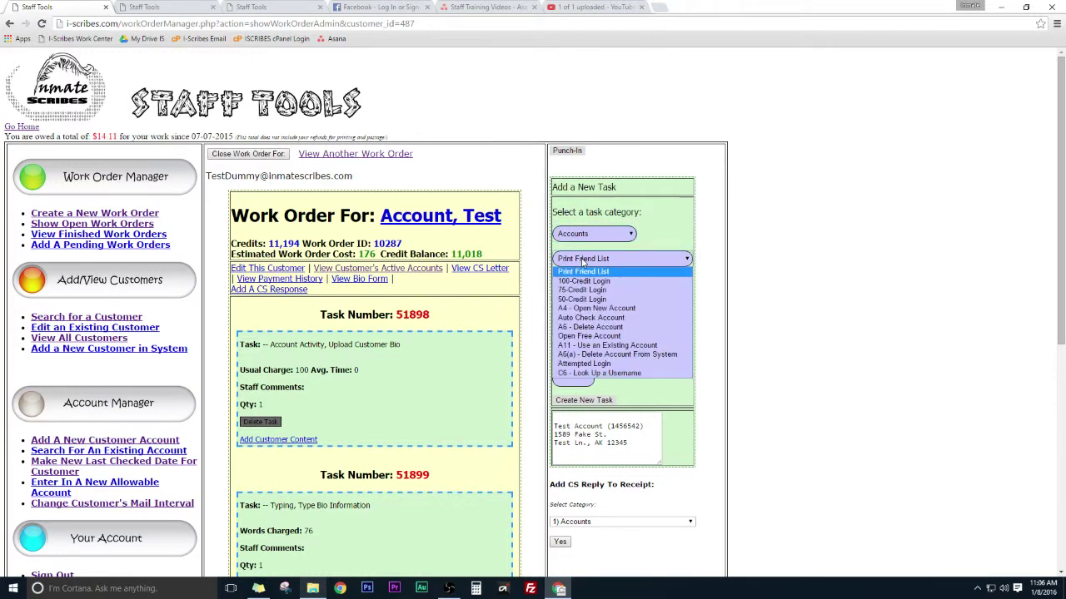
click(578, 320)
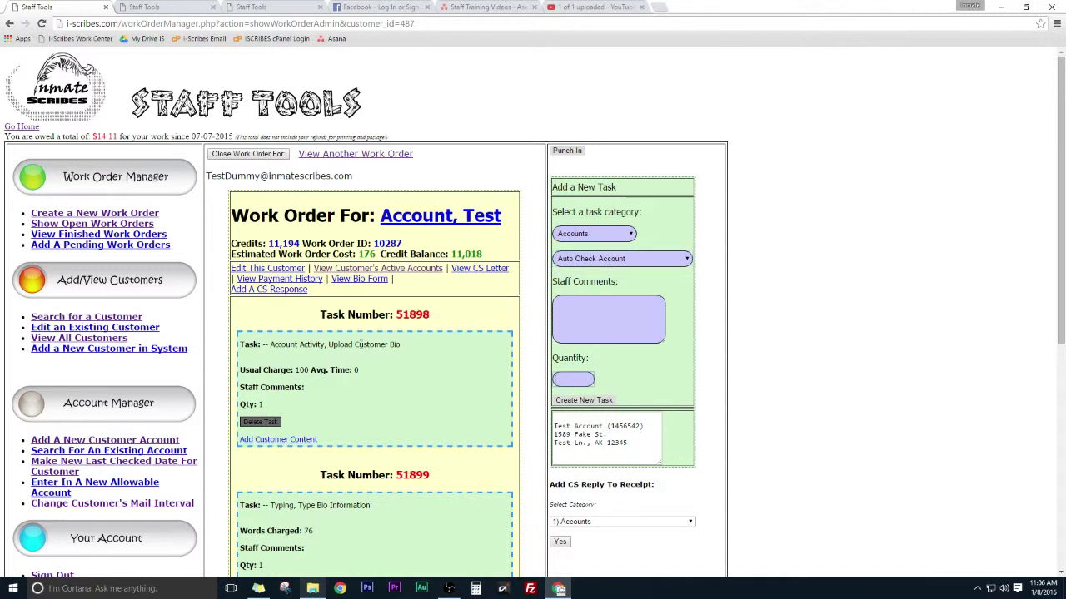
Step: Delete the Upload Customer Bio and Type Bio Information tasks from the work order
click(260, 422)
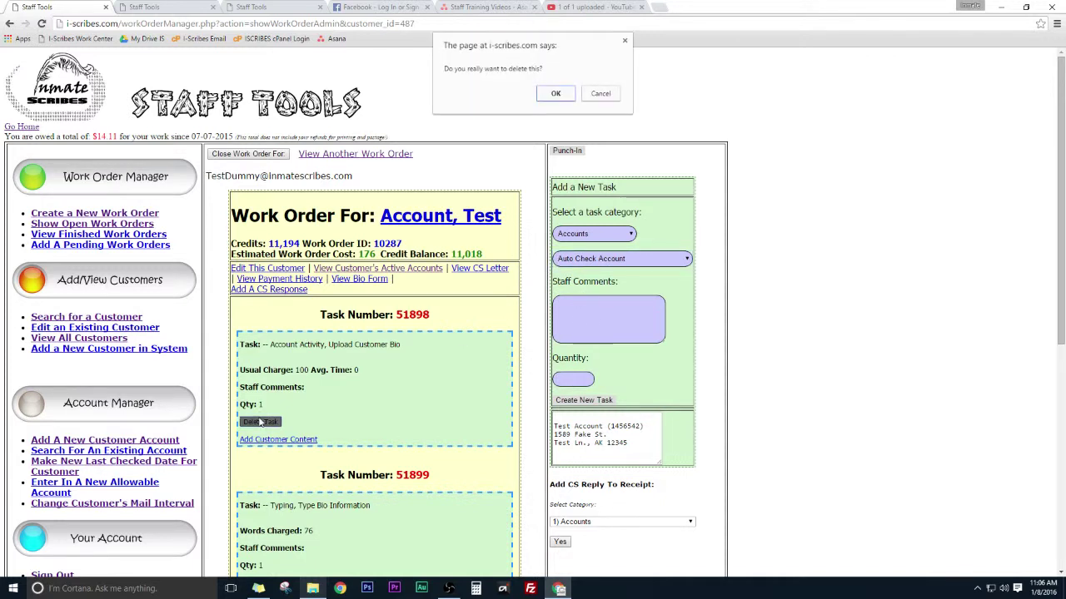
key(Return)
click(263, 441)
key(Return)
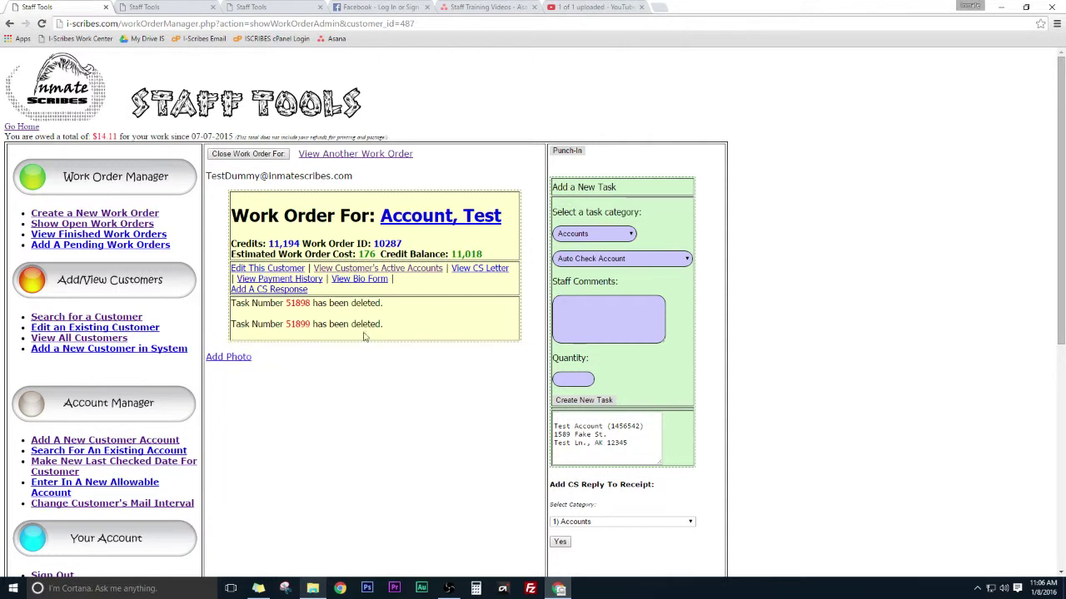
Step: Set the new Auto Check Account task's quantity to 1 and create the task
click(579, 379)
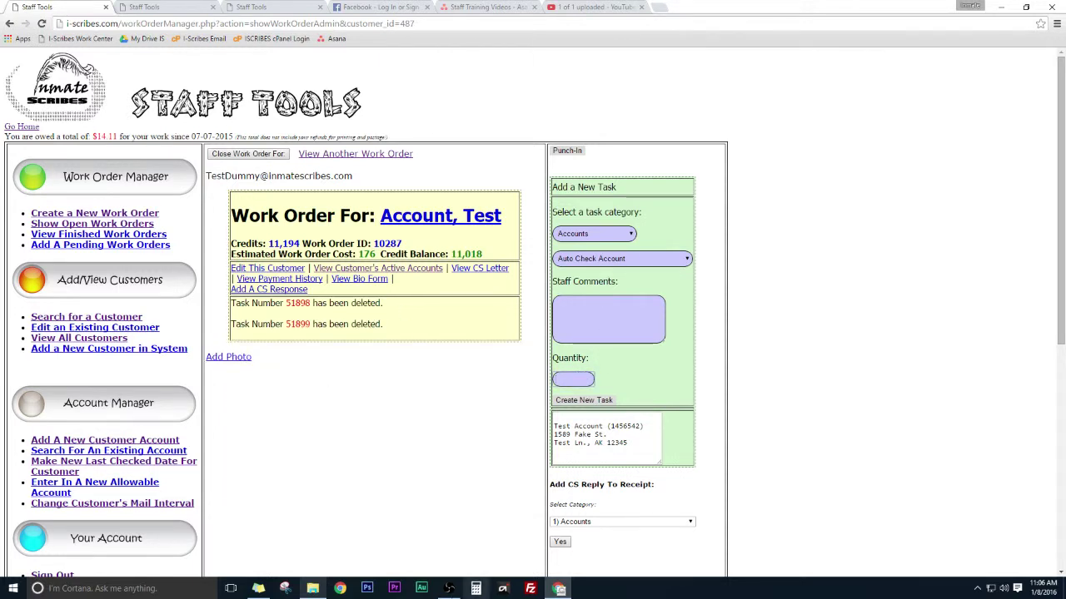
text(1)
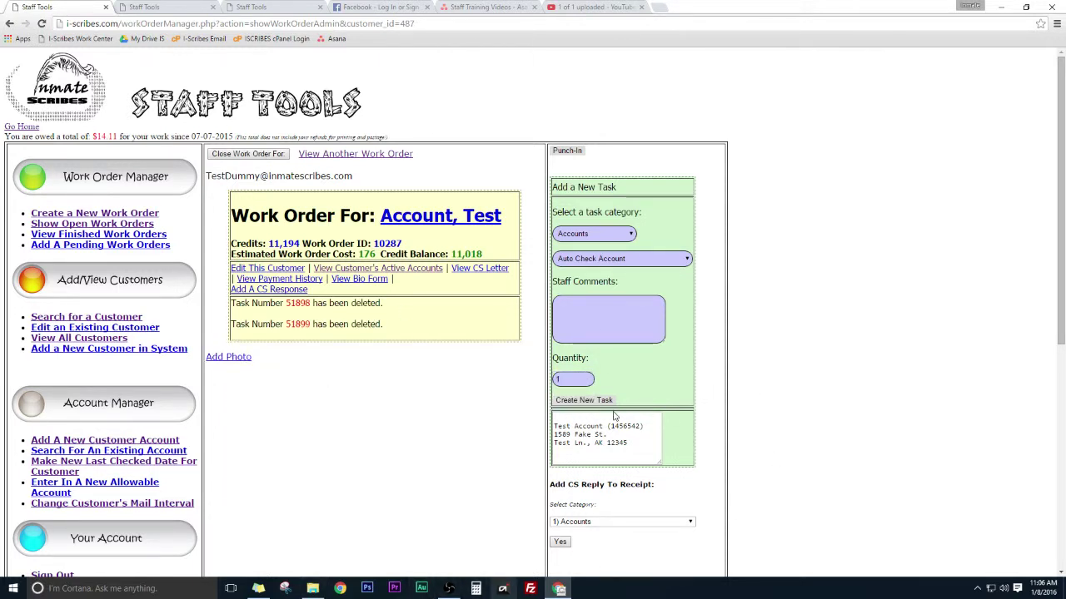
click(598, 404)
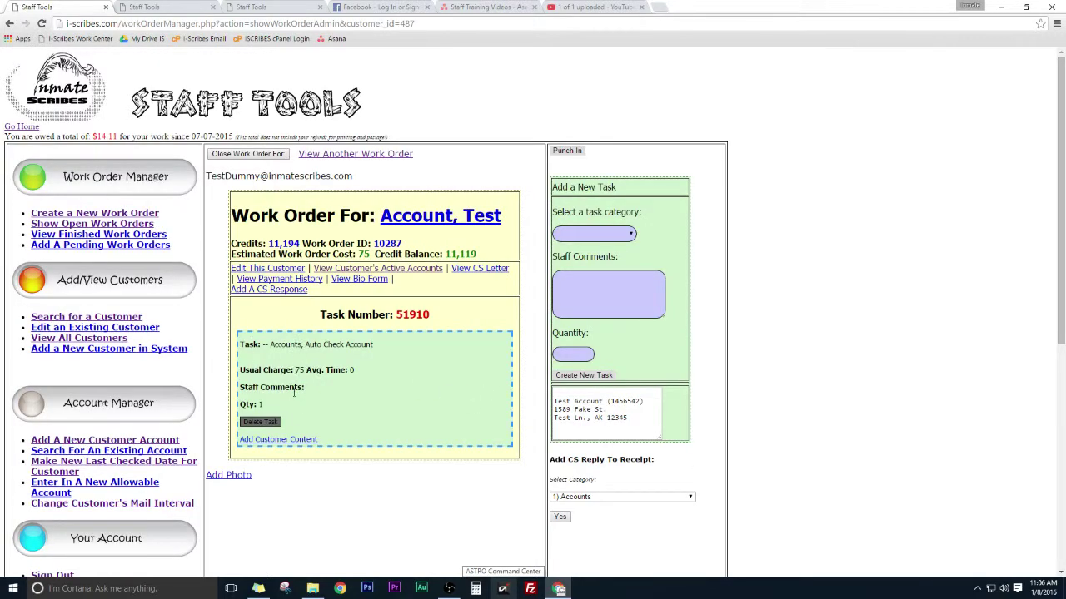
Step: Add the customer content "Auto checked your FB, you have no new messages." to the Auto Check Account task and submit it
click(287, 442)
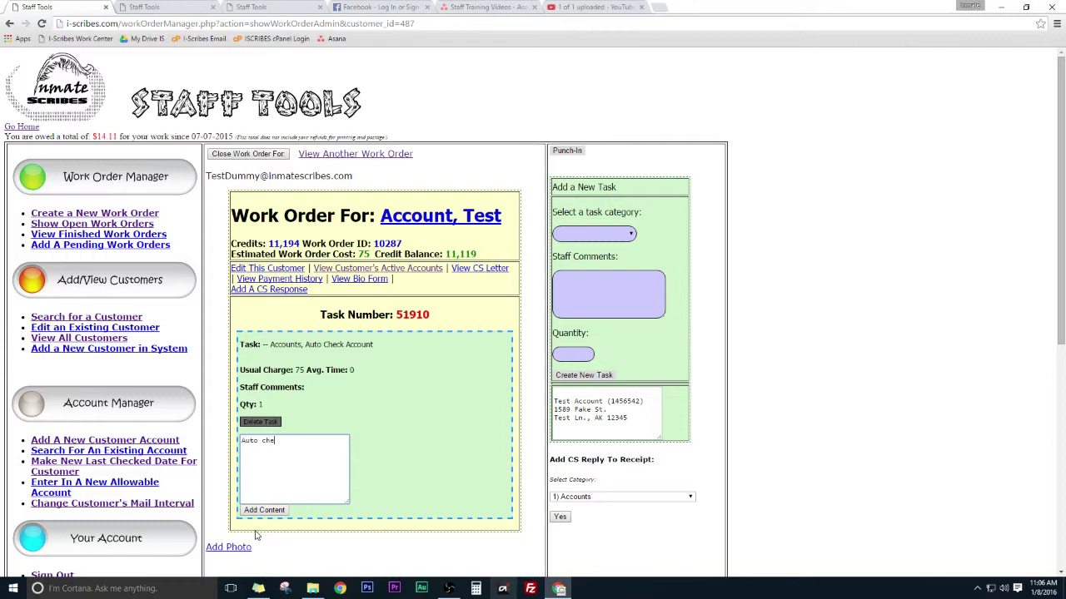
text(Auto checkeed your FB, you have no new messages.)
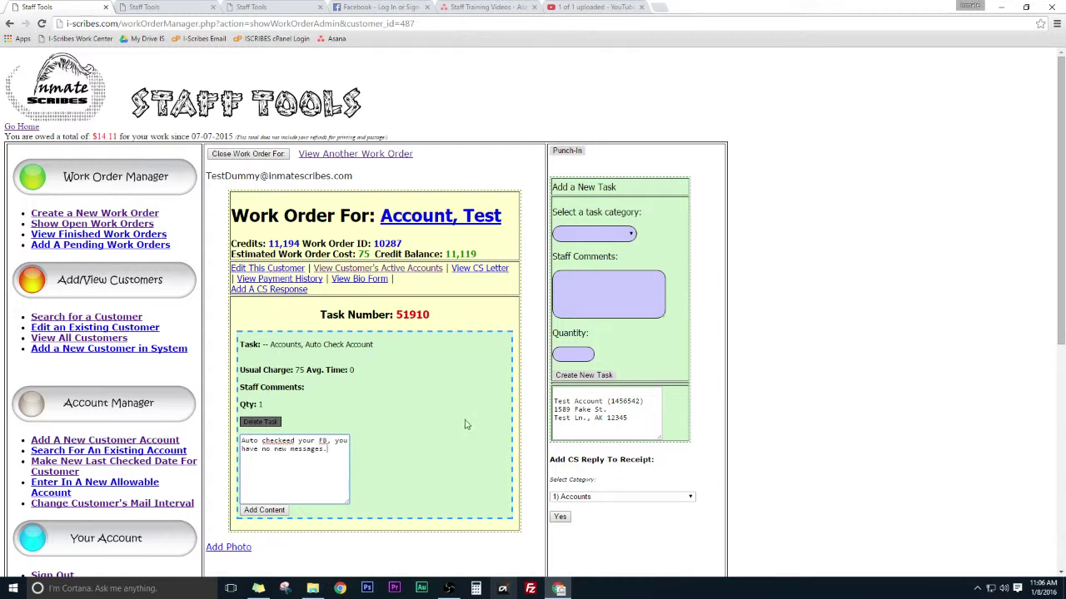
click(290, 441)
key(BackSpace)
click(278, 511)
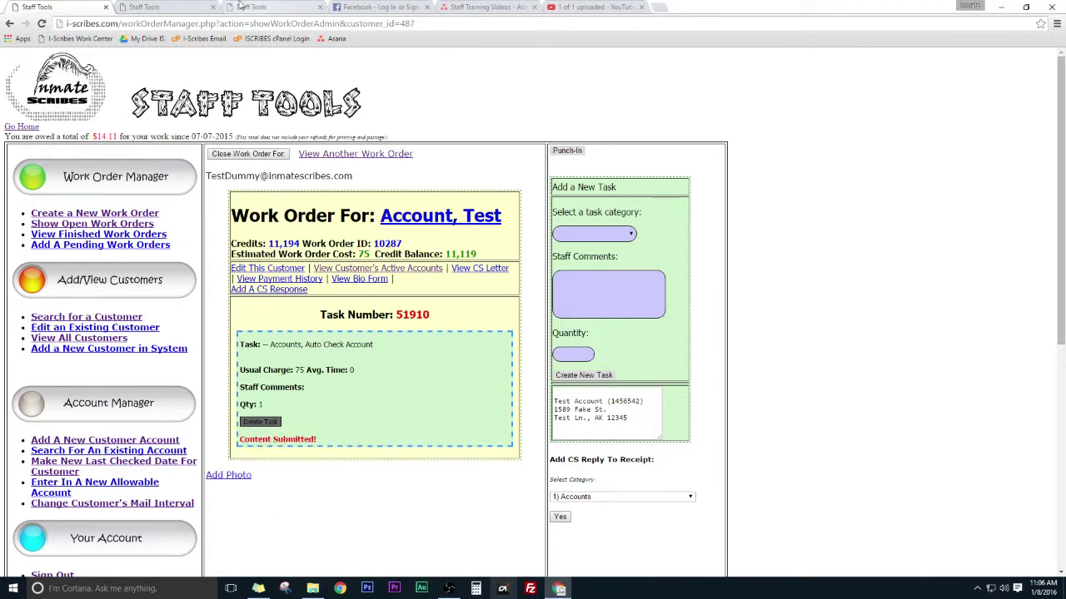
Step: Reload the list of accounts to auto check from the home page, mark the test customer's Facebook check as finished, and close the list
click(133, 7)
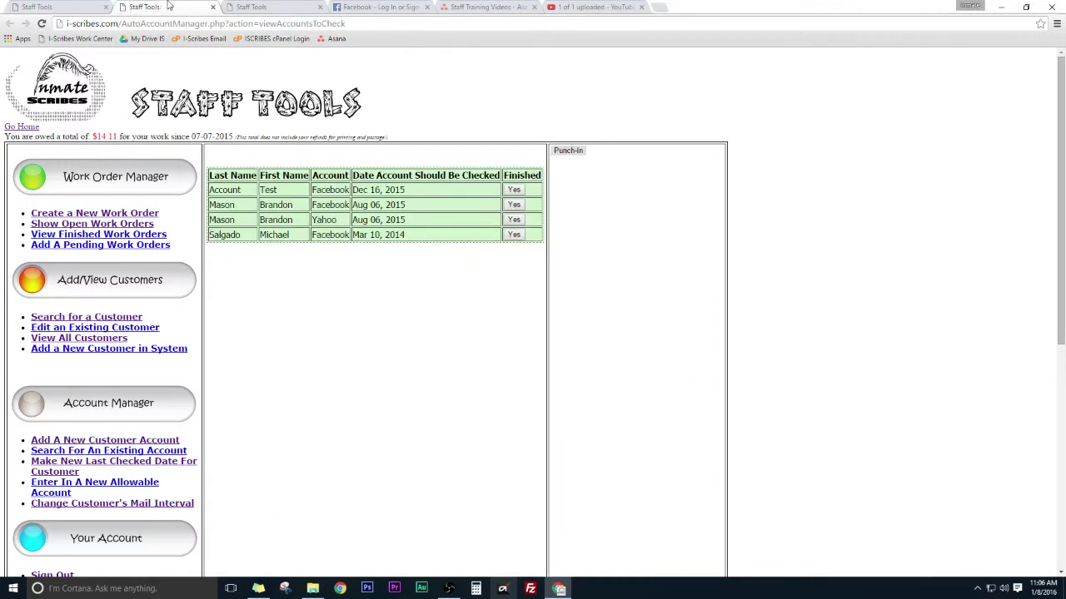
click(21, 129)
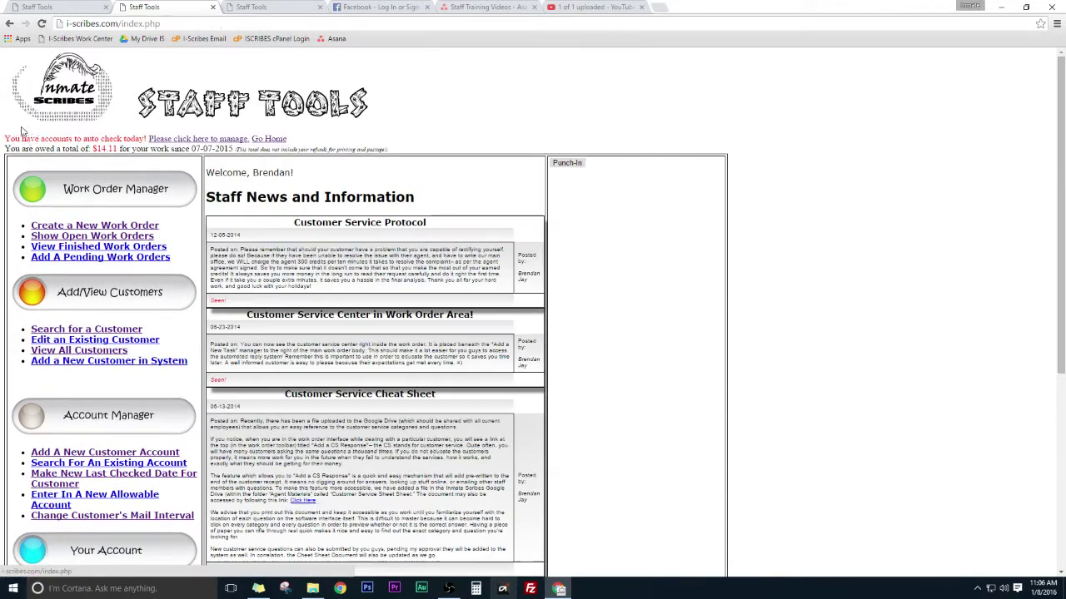
click(200, 139)
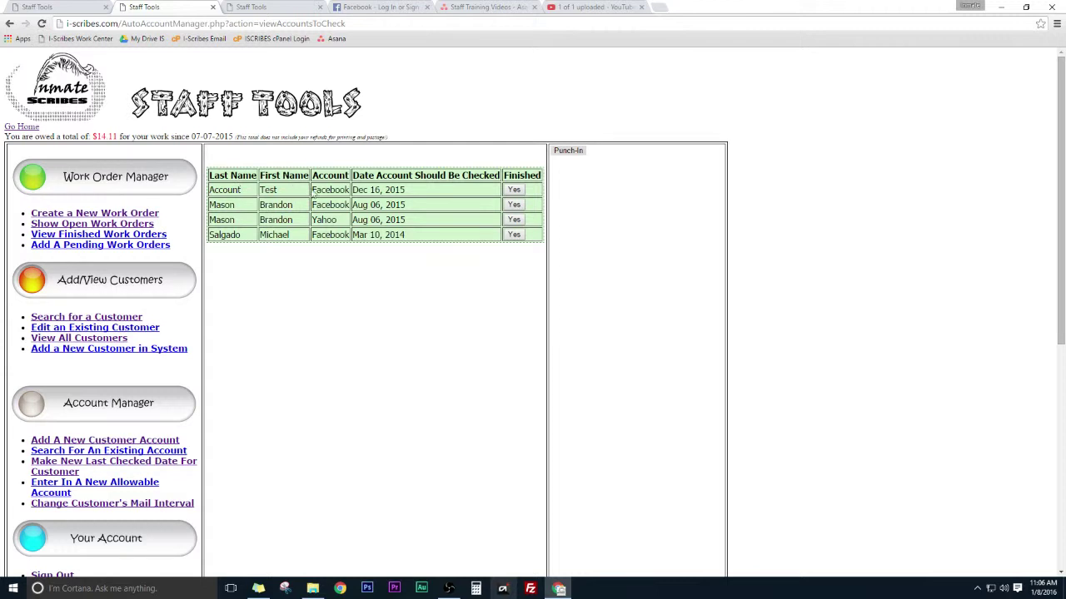
click(514, 190)
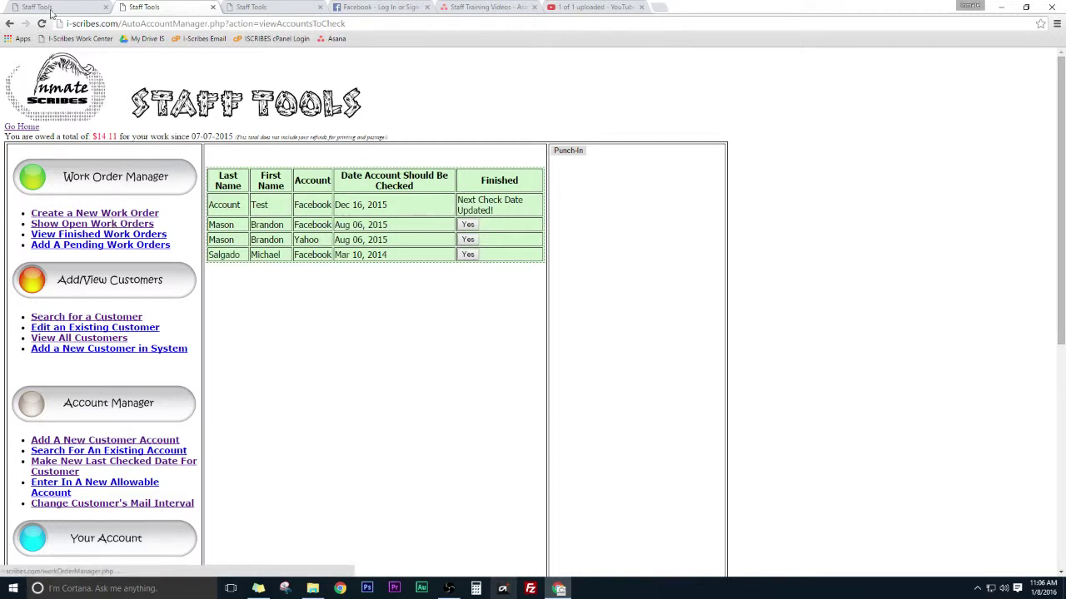
click(213, 7)
Step: Open the customer's active accounts from the work order in a new tab and check the Facebook account's last and next check dates
click(58, 7)
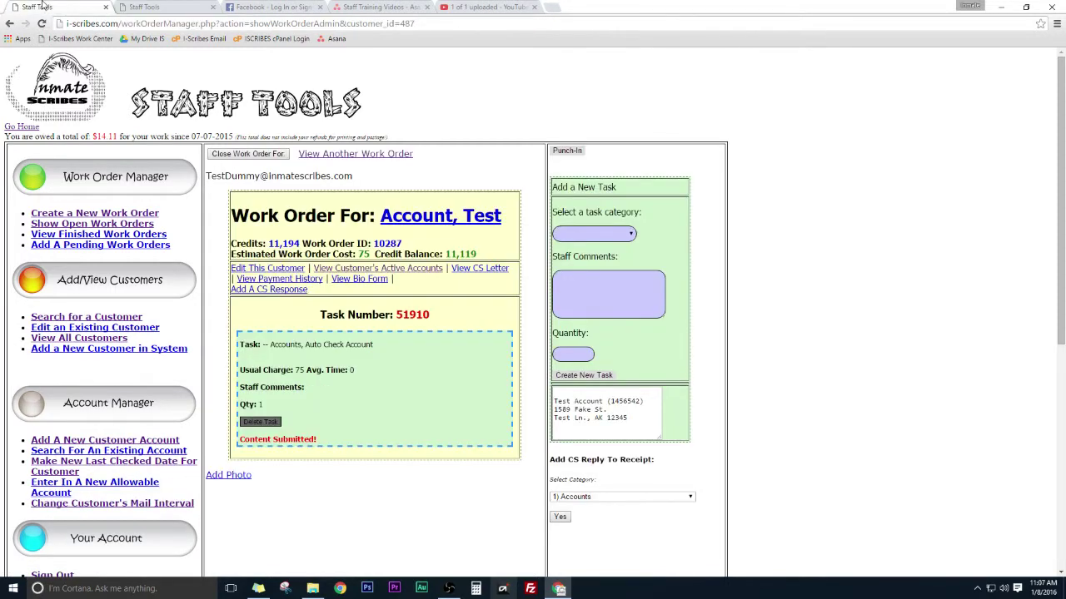
right_click(369, 271)
click(391, 277)
click(151, 8)
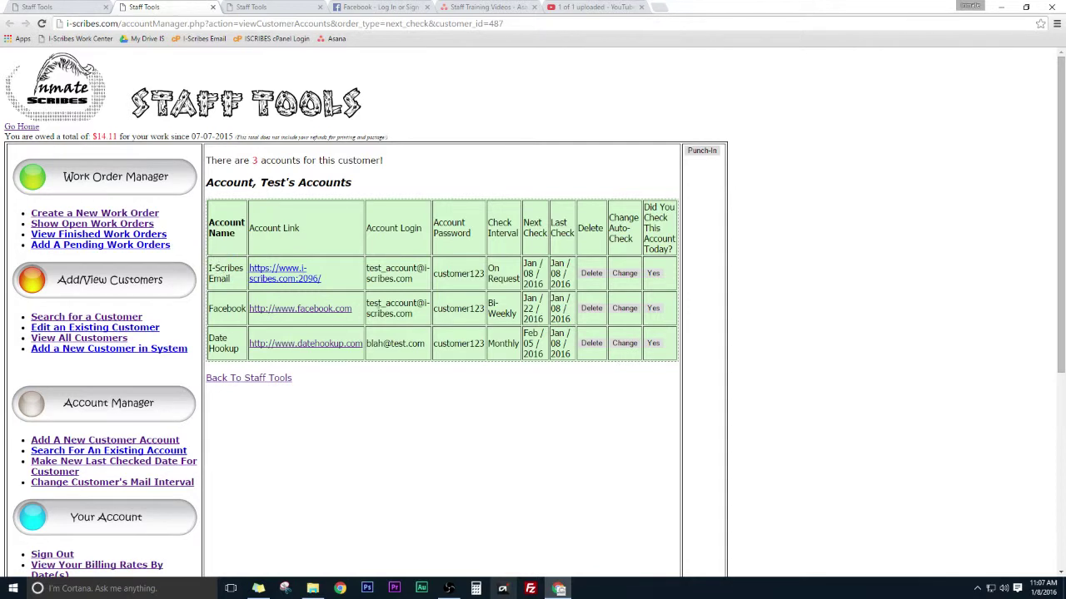
drag(551, 298, 573, 320)
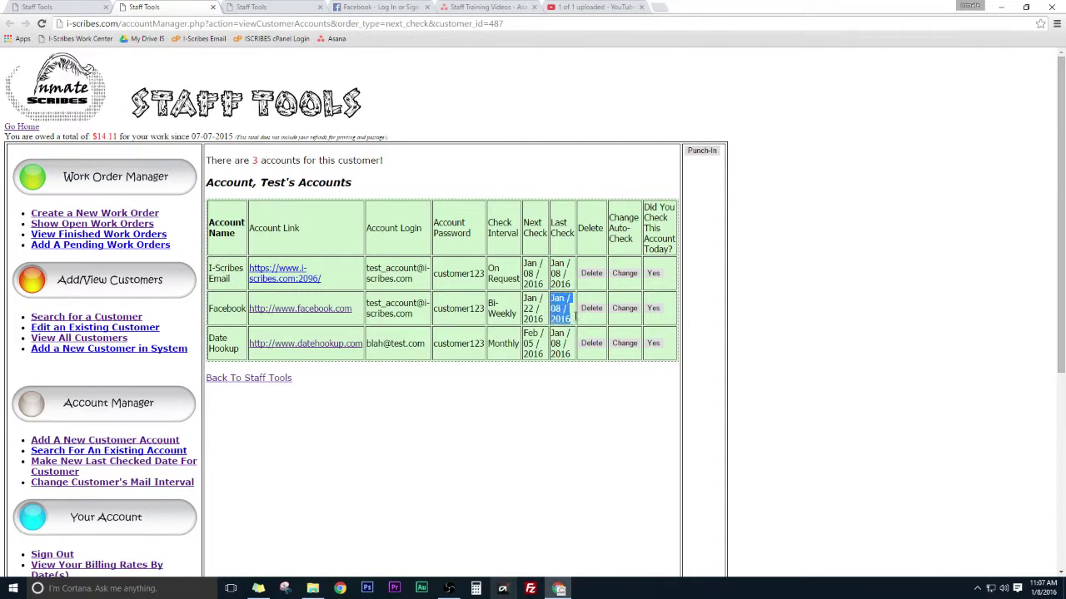
click(533, 304)
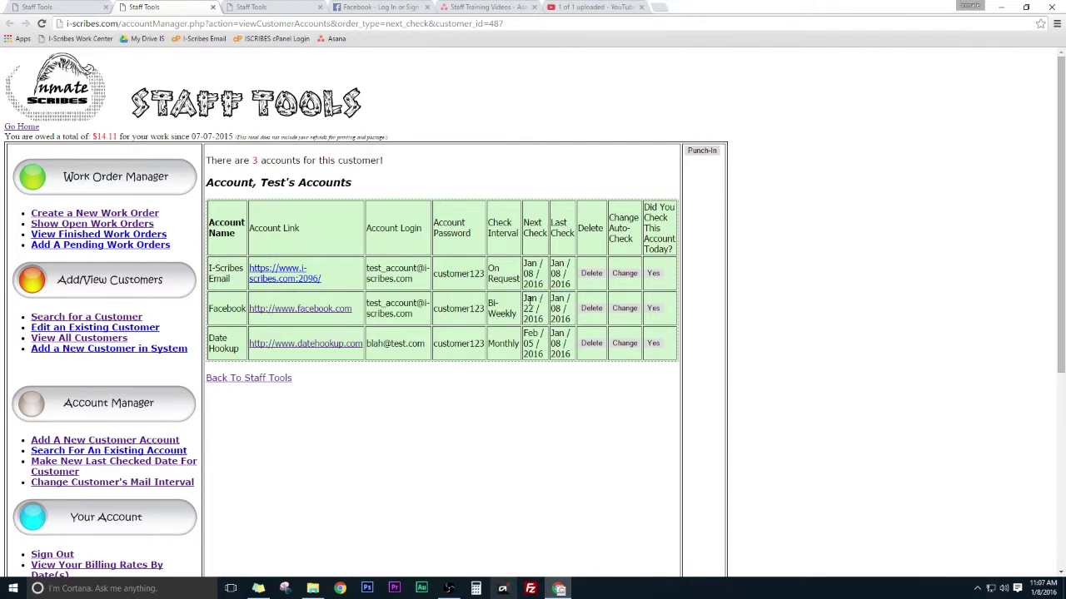
drag(525, 305, 545, 319)
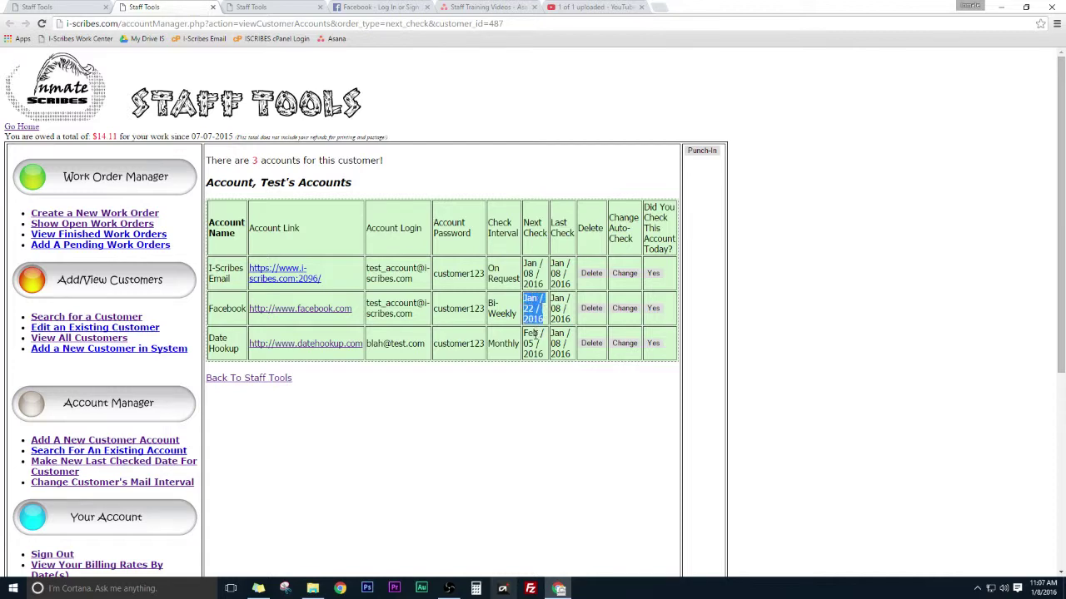
click(531, 400)
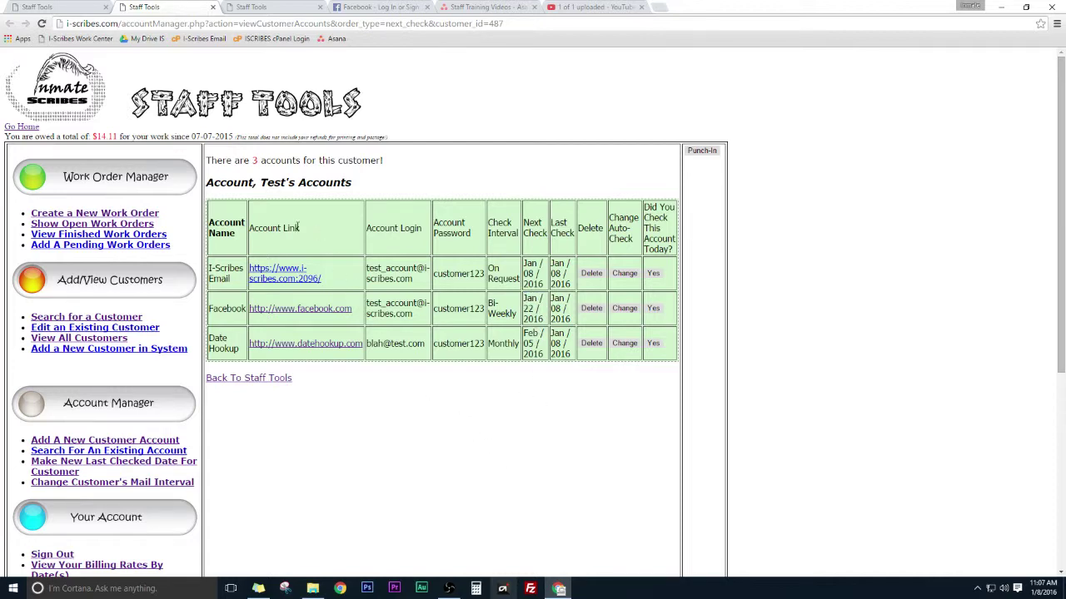
Step: Return to the customer's work order and review the Auto Check Account task's name and quantity
key(ctrl+shift+Tab)
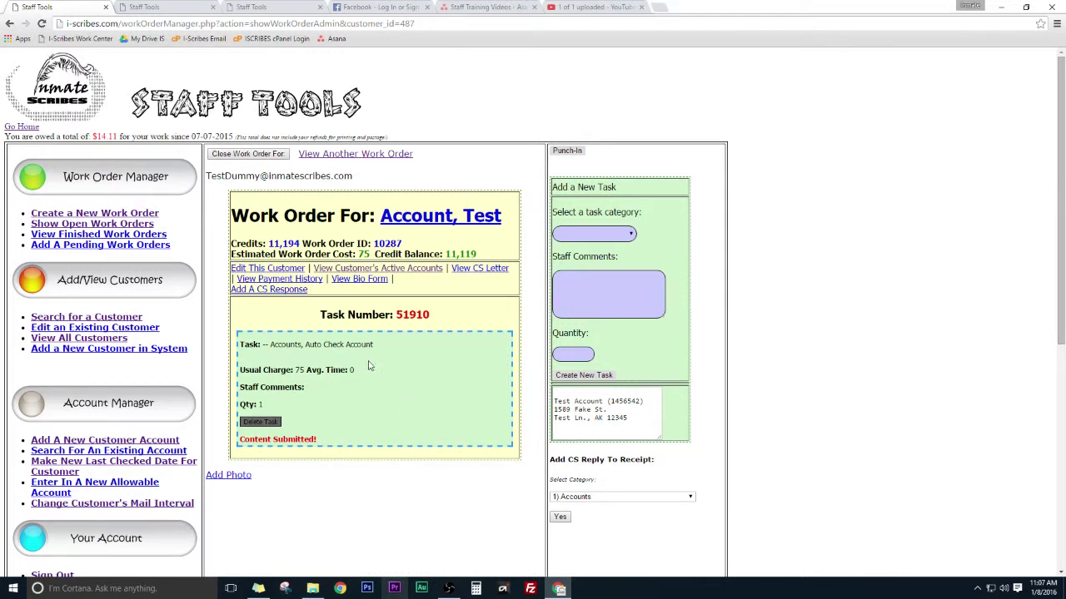
drag(268, 348, 377, 348)
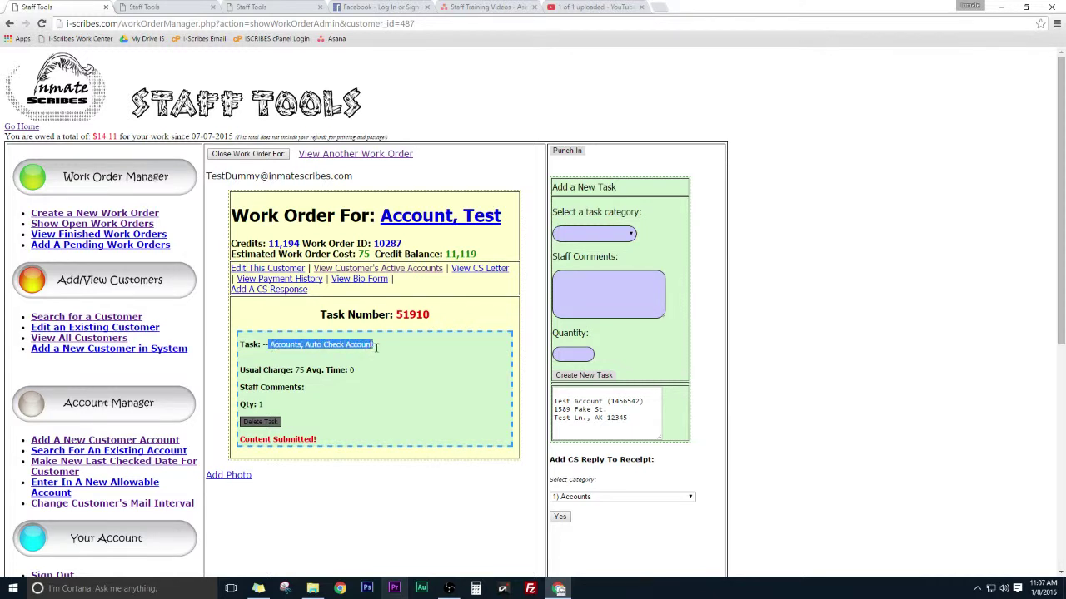
click(259, 405)
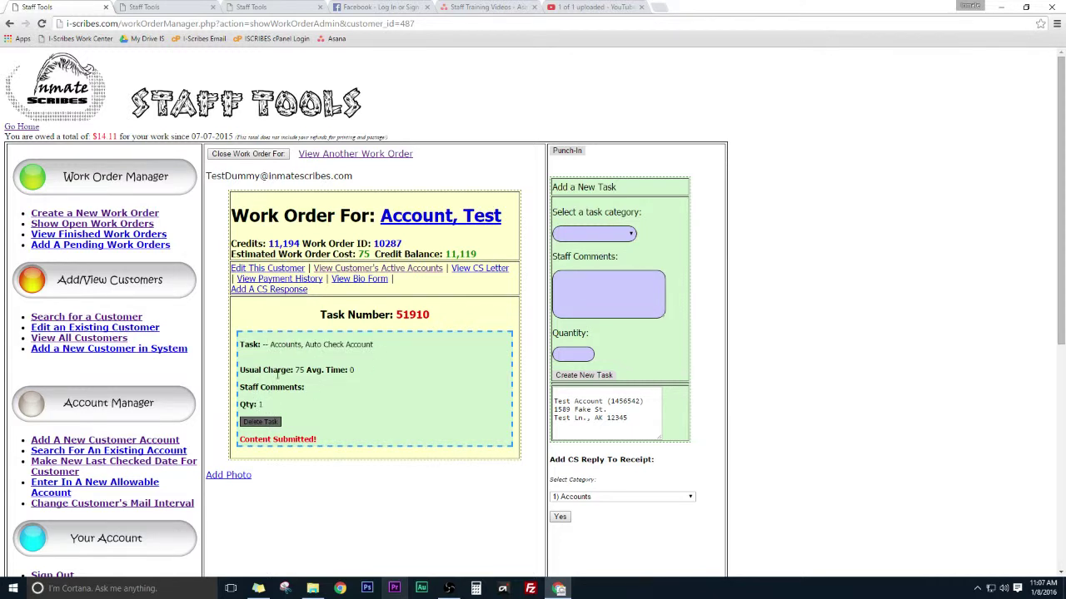